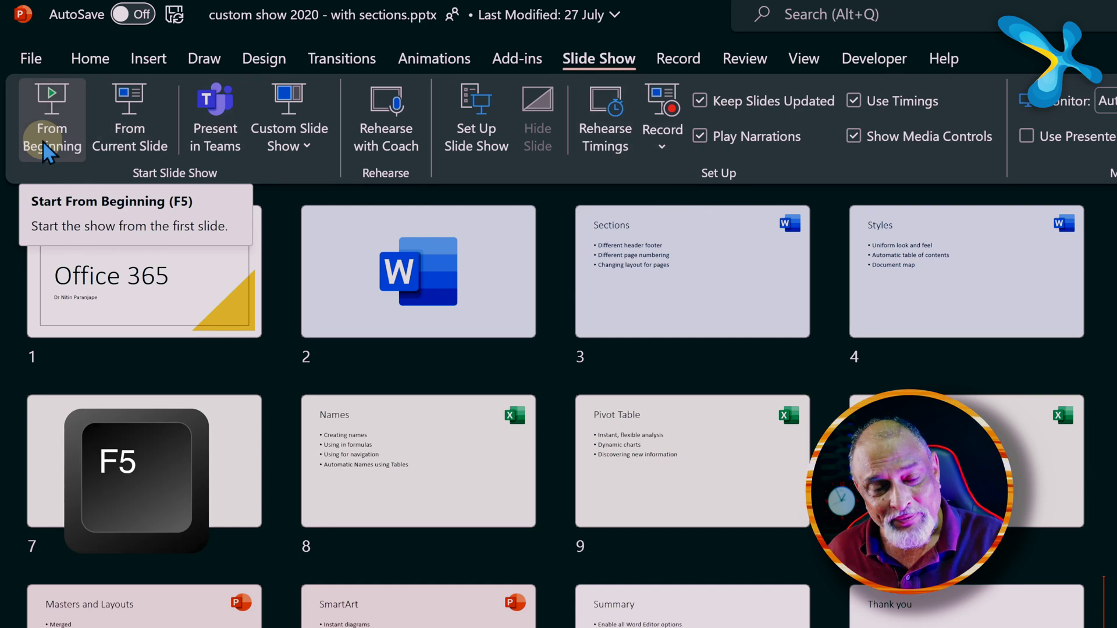
- Select the Pivot Table slide, then launch the full-screen slide show
click(766, 493)
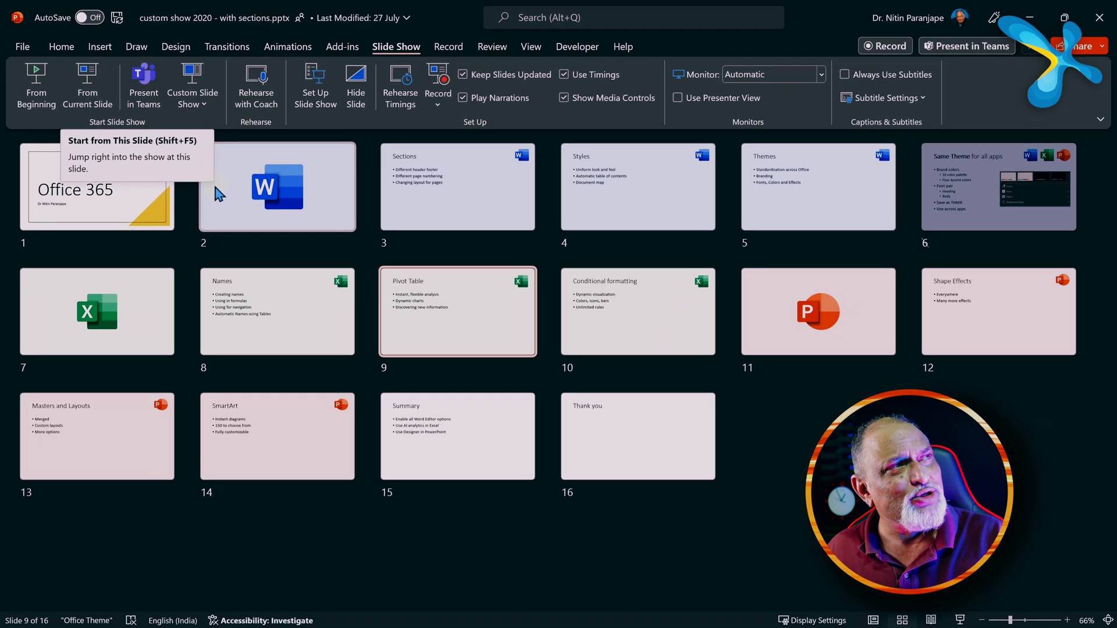
click(96, 188)
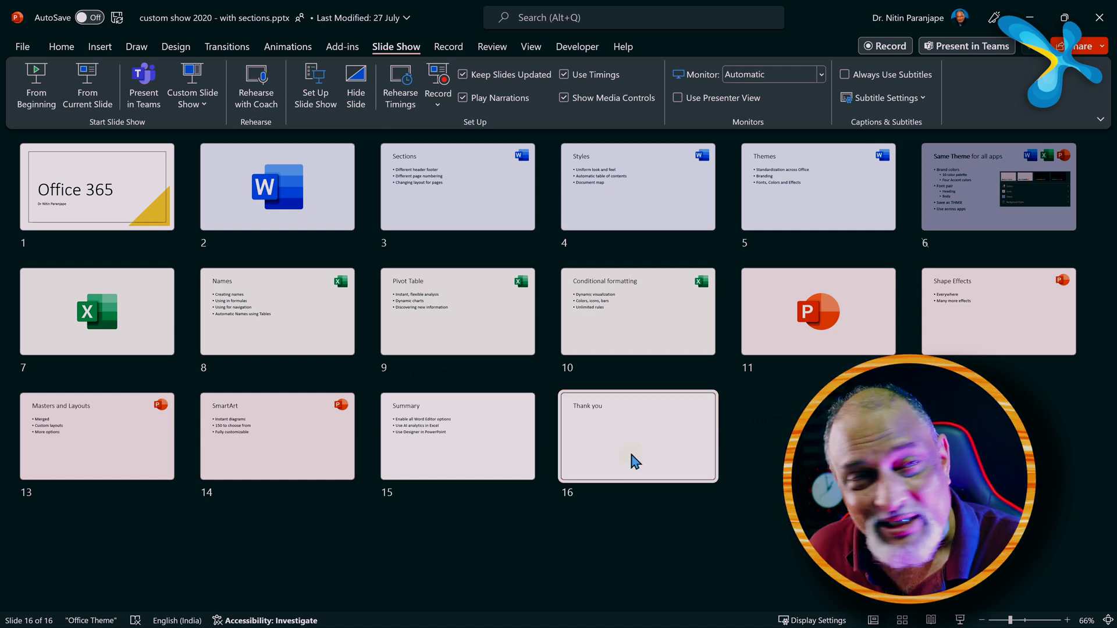
- After ending the show, select the Summary slide and then the Pivot Table slide
click(428, 463)
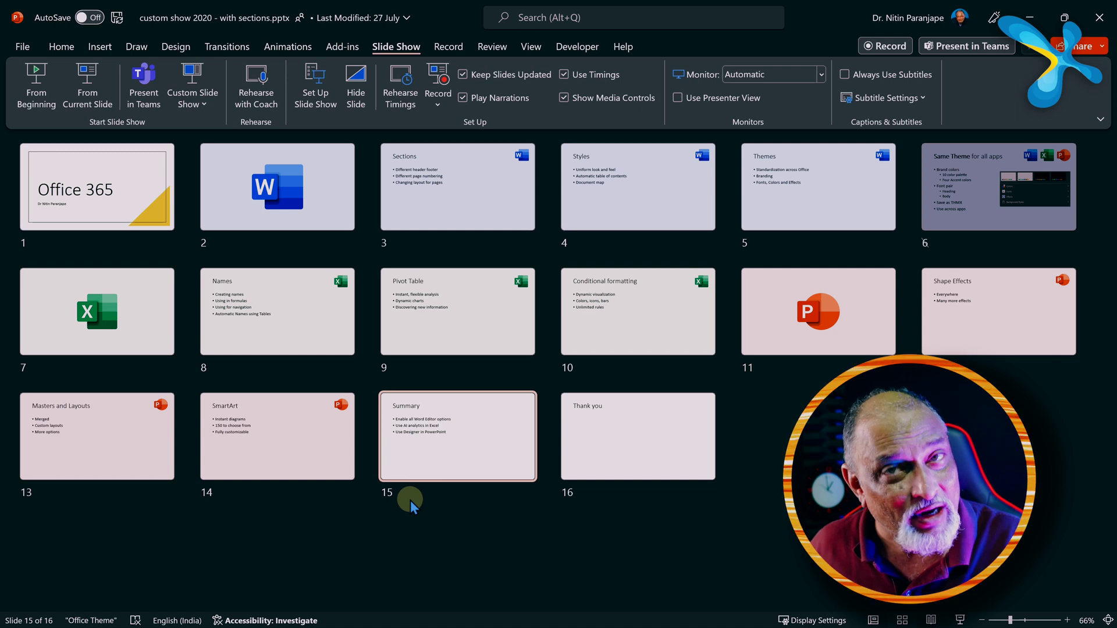
click(471, 331)
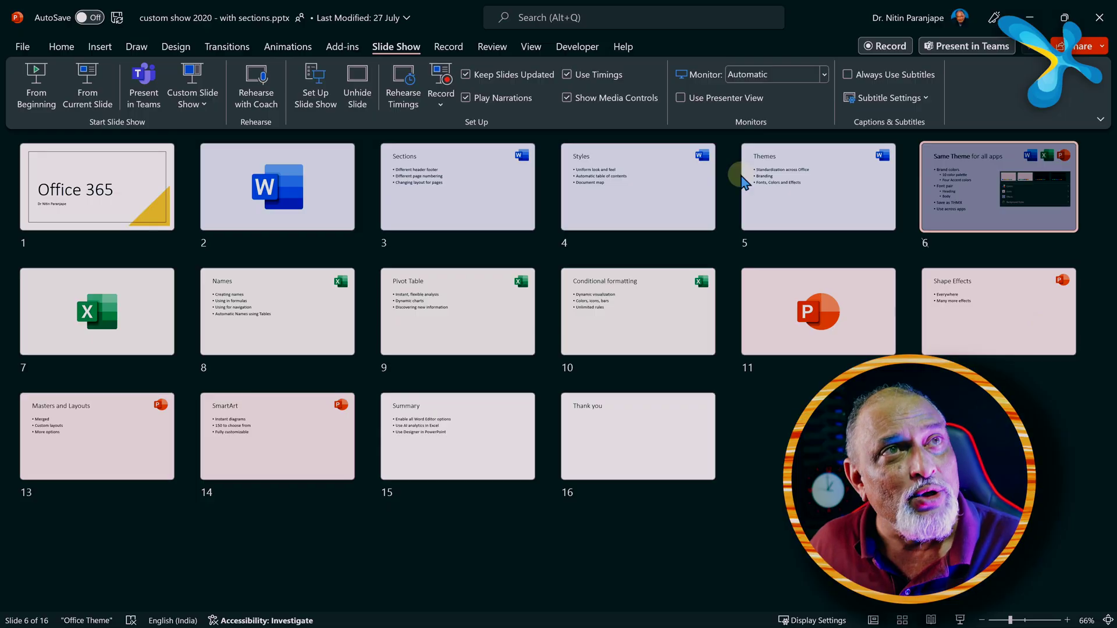
double_click(778, 187)
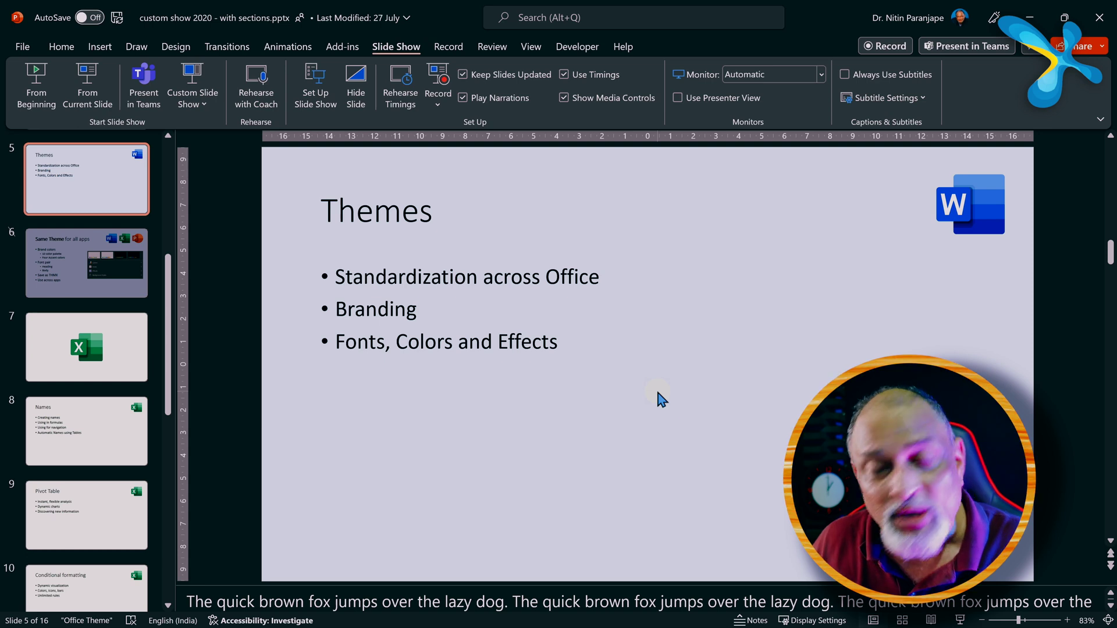
key(Page_Down)
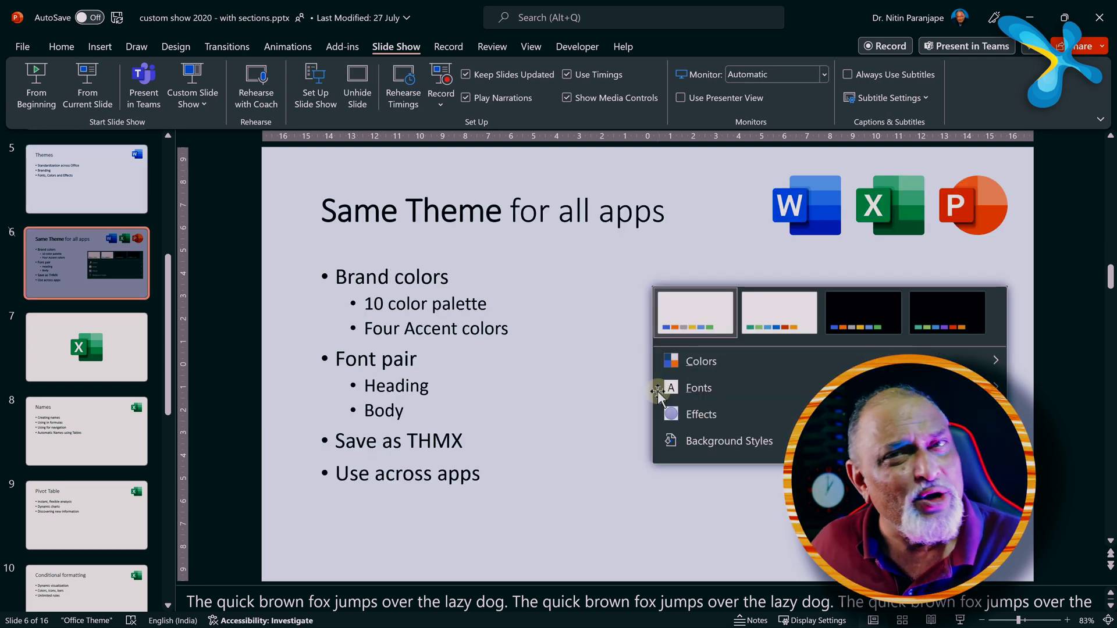
key(alt+w)
key(i)
click(975, 217)
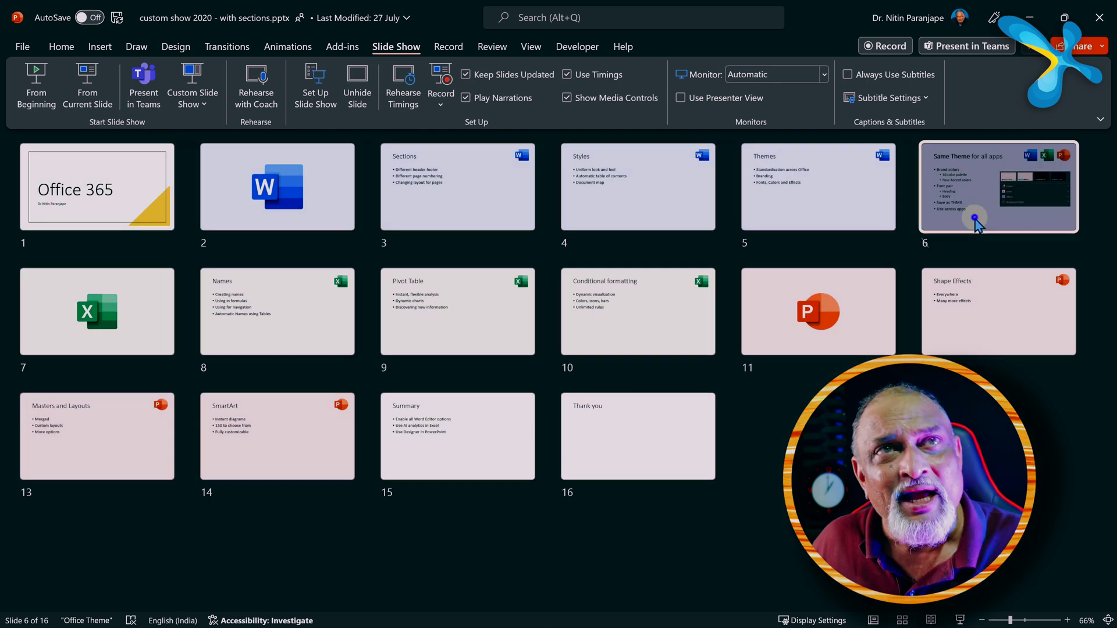
click(786, 182)
click(706, 187)
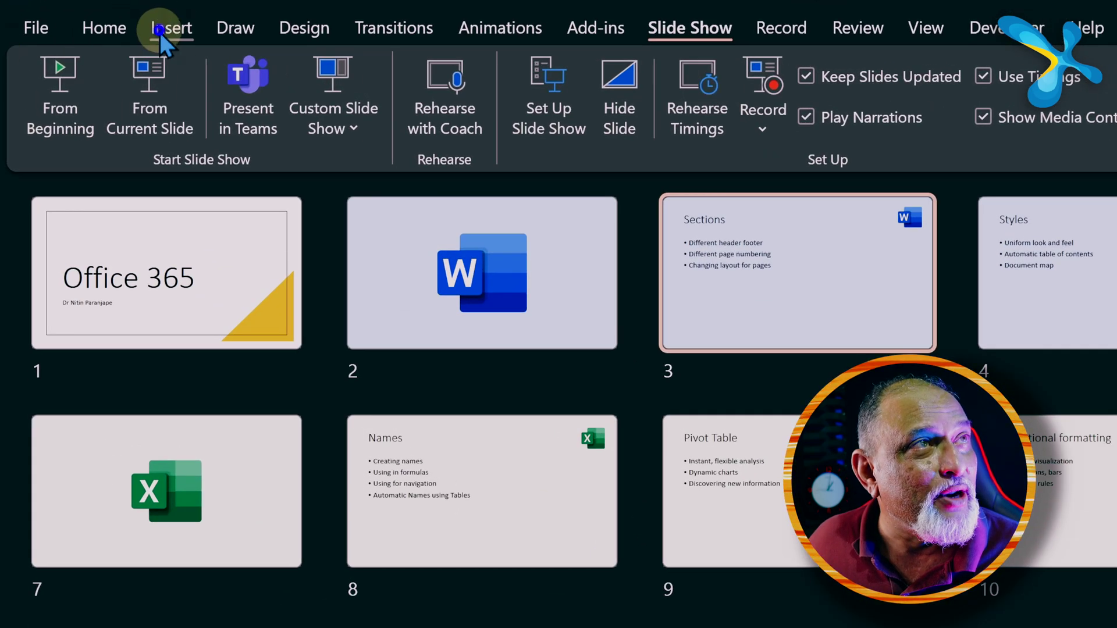
- Insert a Summary Zoom with the Word, Excel and PowerPoint title slides and Summary as sections
click(171, 28)
click(522, 126)
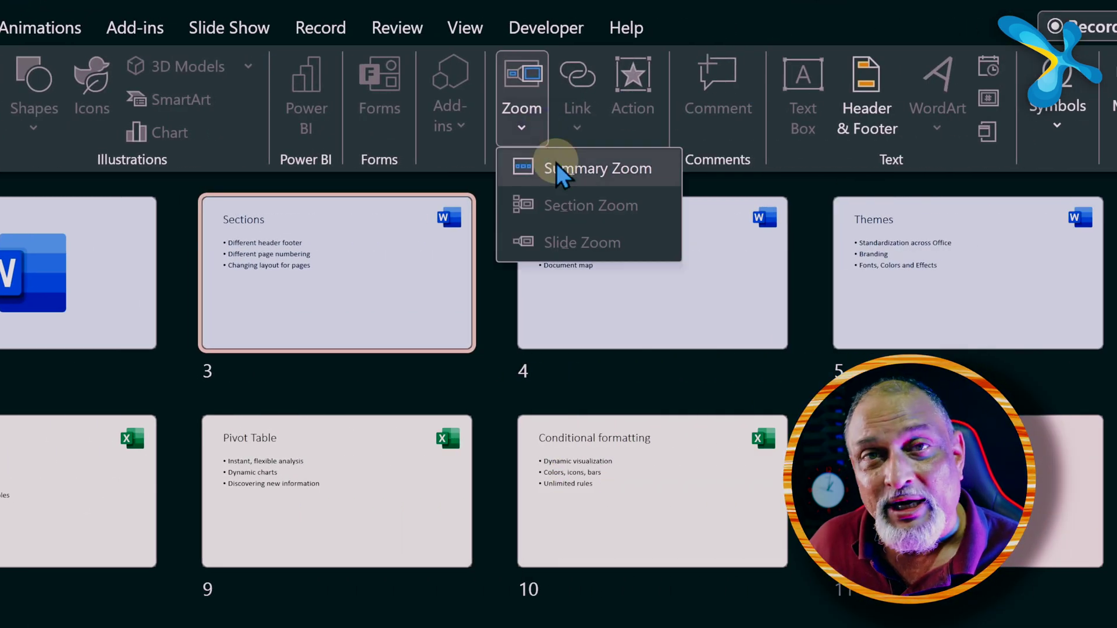
click(552, 168)
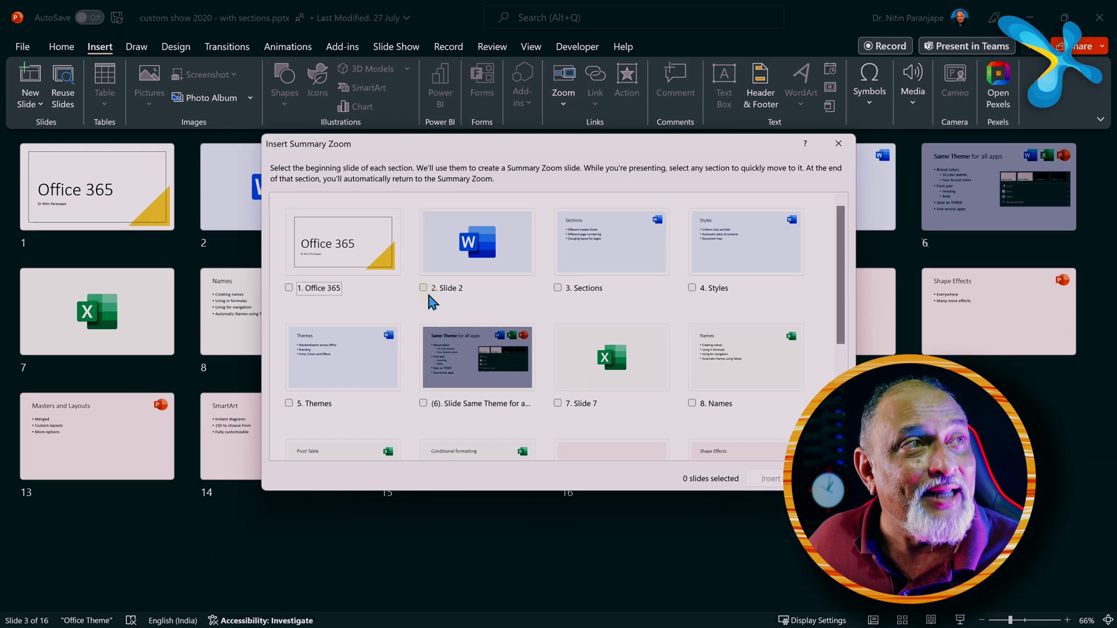
click(424, 288)
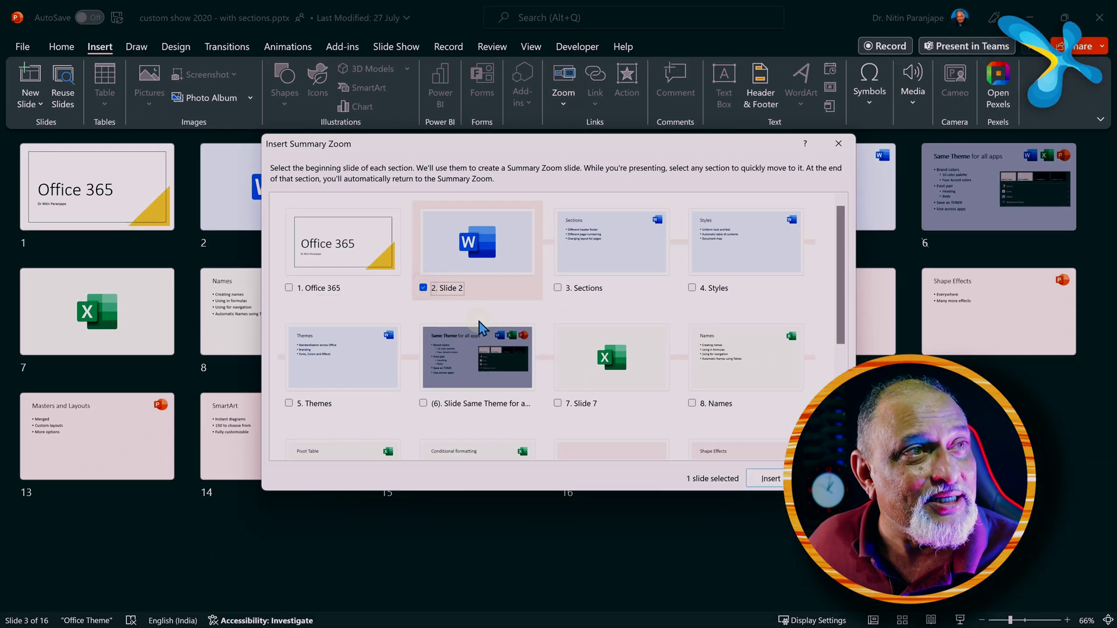
click(559, 404)
scroll(562, 410, down, 2)
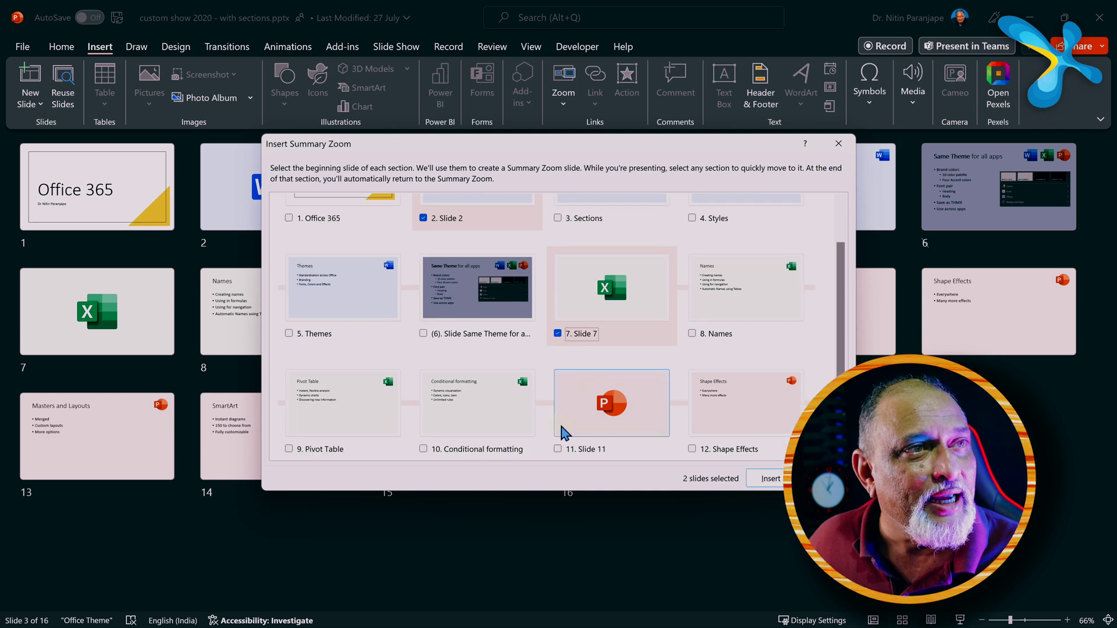
click(558, 450)
scroll(576, 437, down, 2)
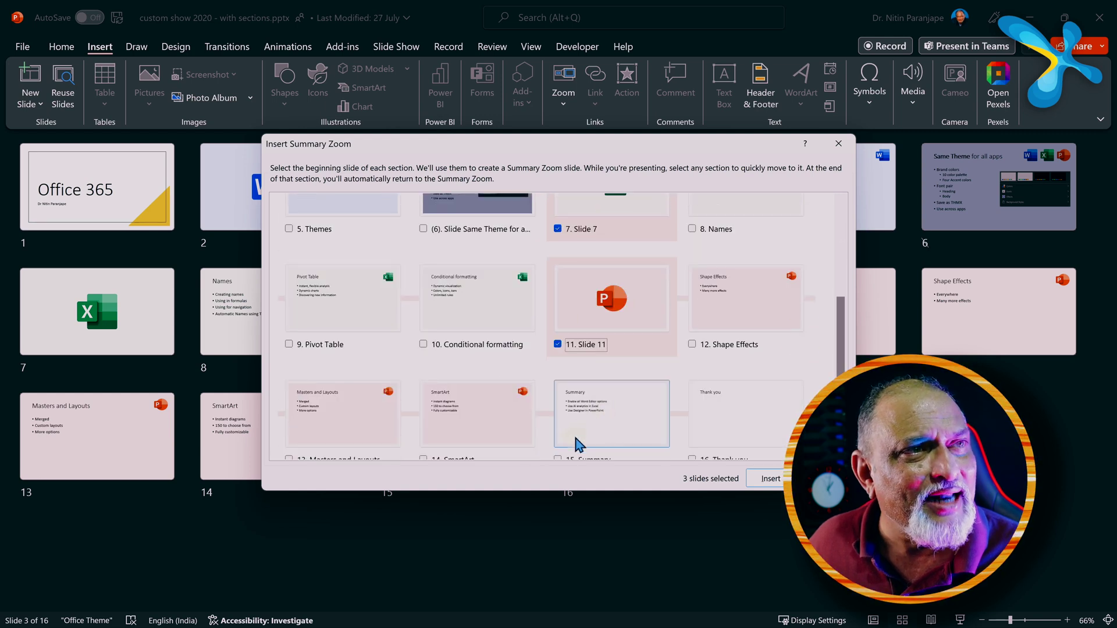
scroll(577, 443, down, 1)
click(560, 438)
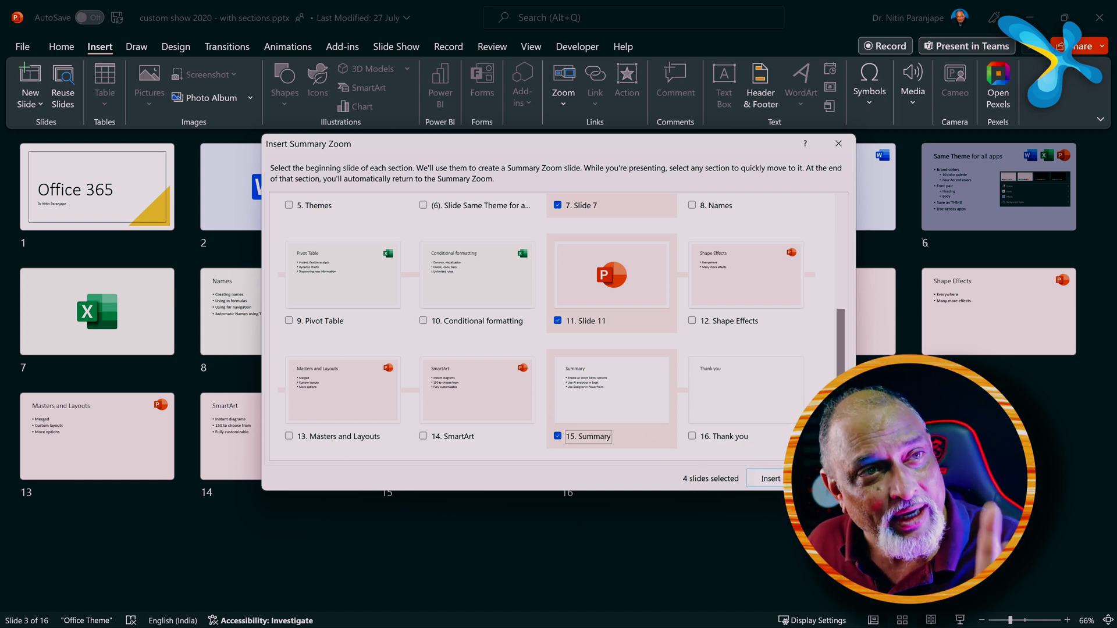
click(771, 478)
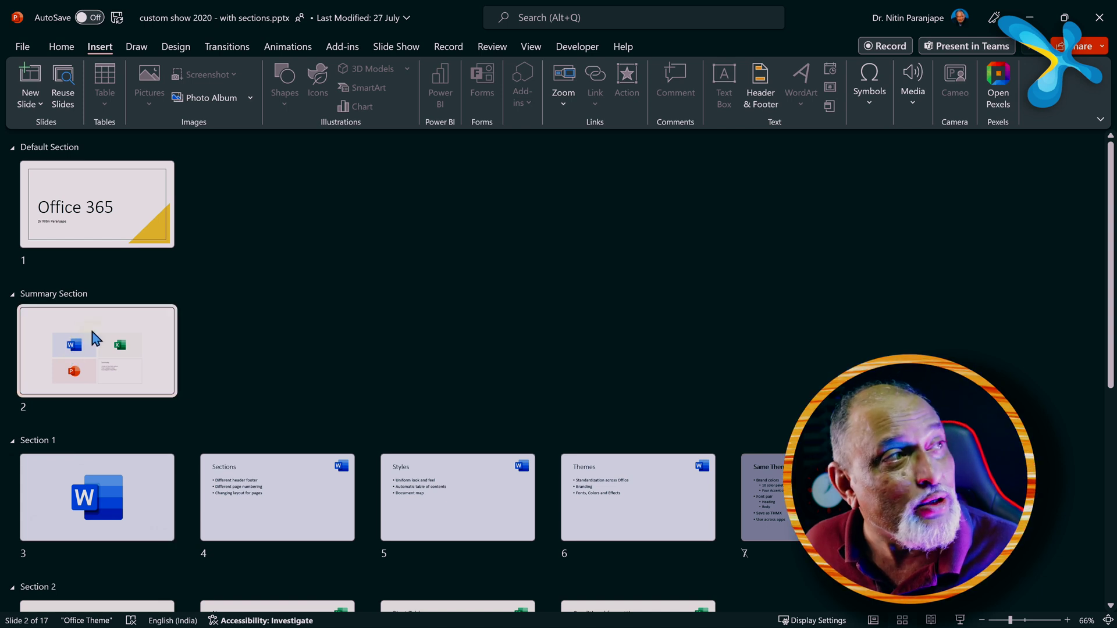
- Open slide 2, the Summary Zoom slide, and present it full-screen
double_click(91, 349)
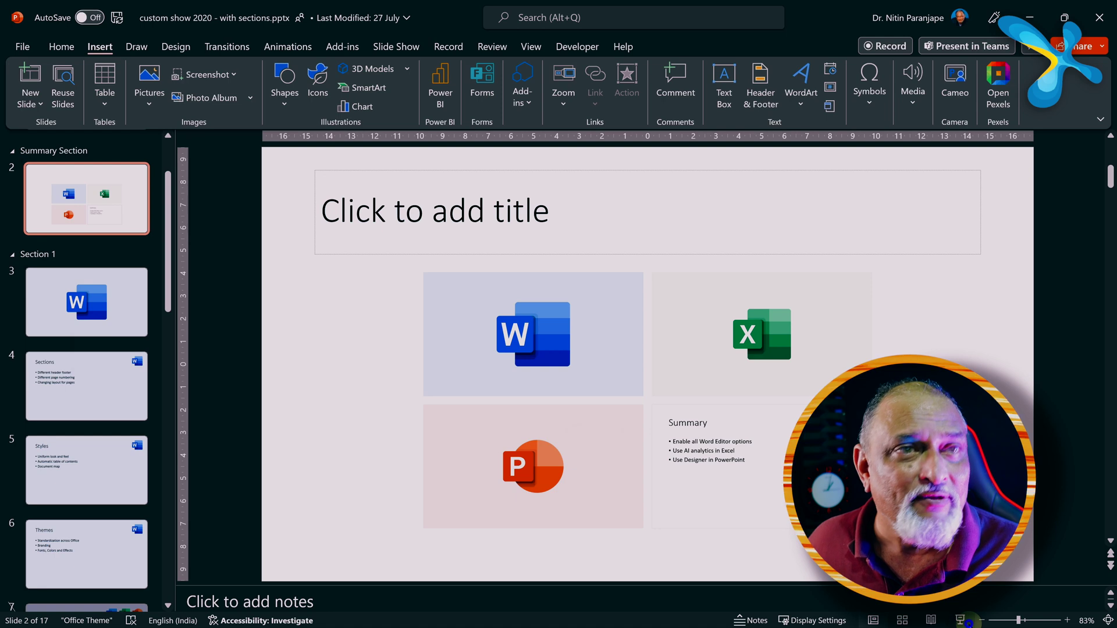
click(963, 621)
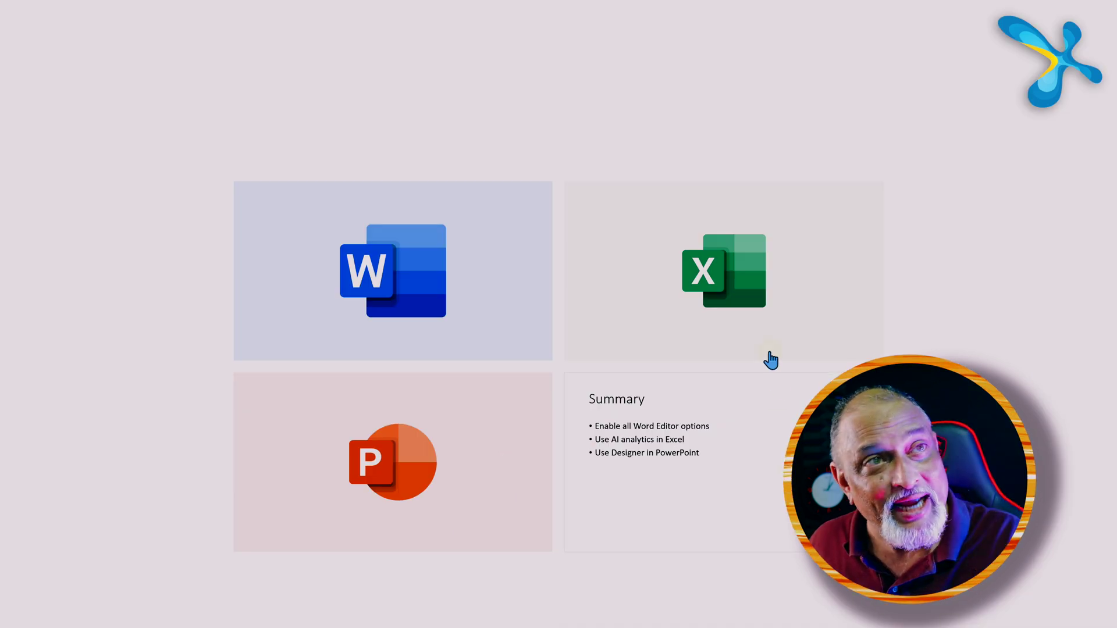